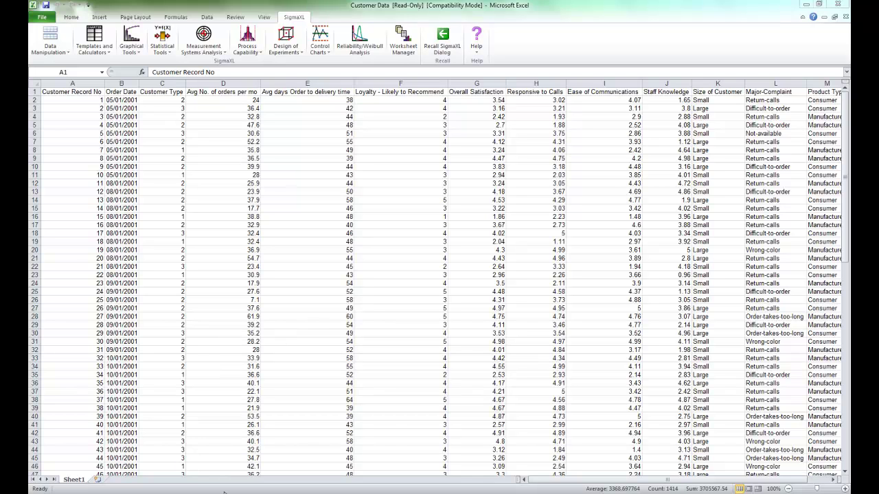
- Switch to the Delivery Times workbook and show the data on its Sheet1
{"action": "mouse_move", "coordinate": [223, 493]}
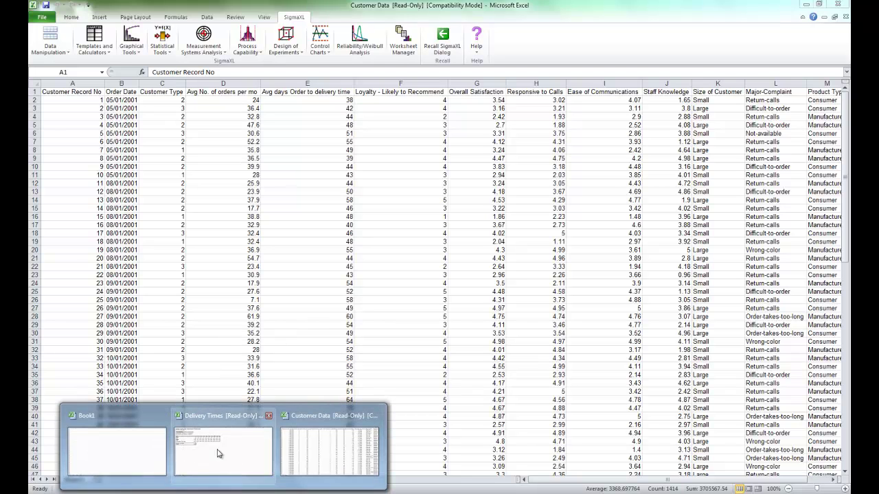
{"action": "left_click", "coordinate": [147, 458]}
{"action": "left_click", "coordinate": [75, 480]}
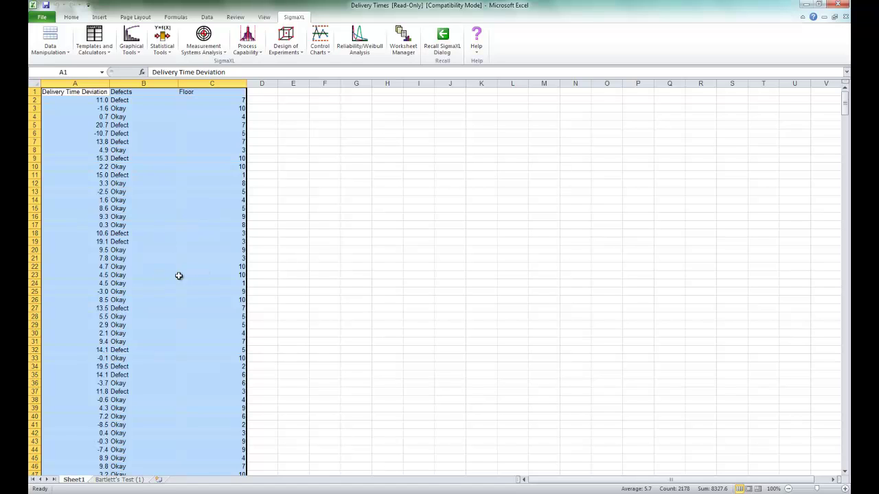
- Run Bartlett's equal variance test in stacked column format, with Delivery Time Deviation as the numeric variable and Floor as the group category
{"action": "left_click", "coordinate": [161, 47]}
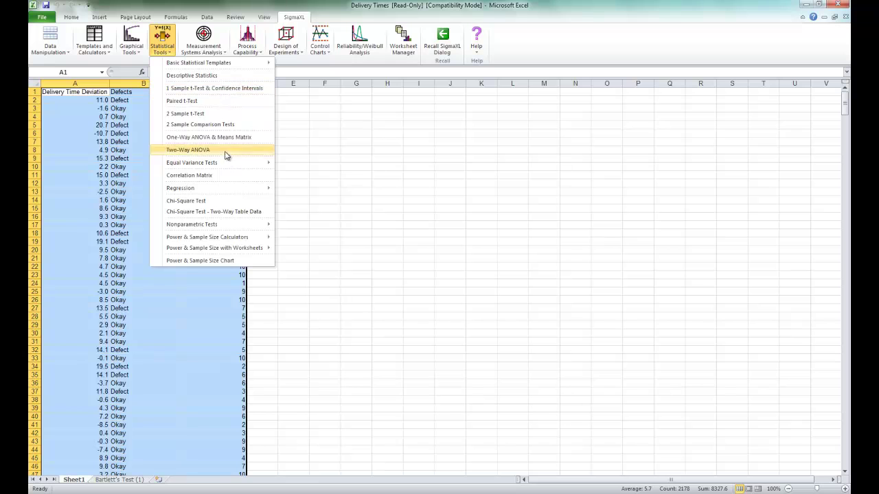
{"action": "mouse_move", "coordinate": [225, 167]}
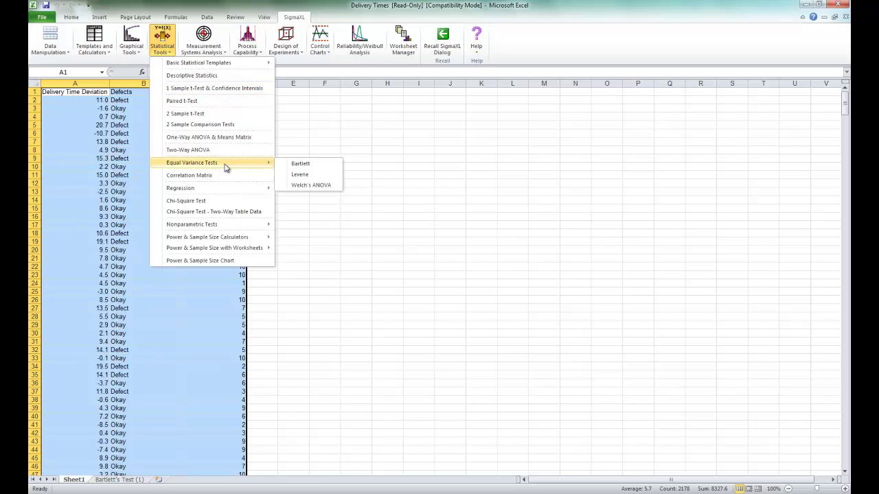
{"action": "left_click", "coordinate": [299, 164]}
{"action": "left_click", "coordinate": [490, 287]}
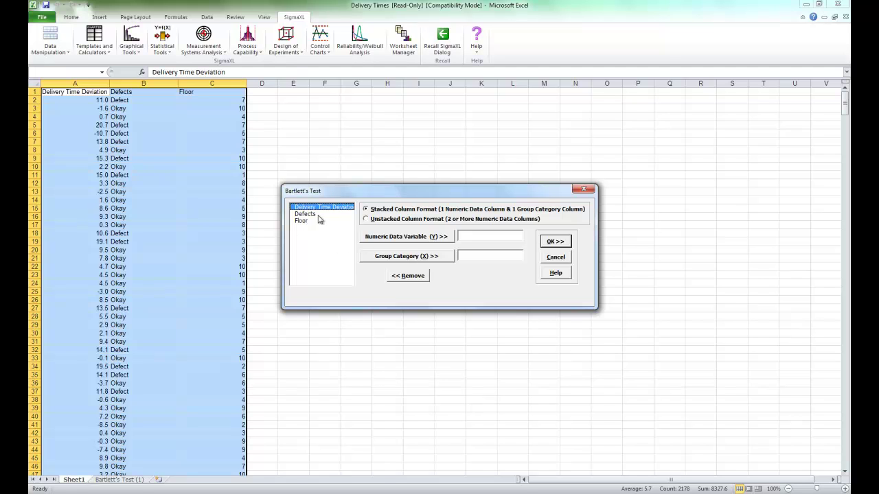
{"action": "left_click", "coordinate": [405, 237]}
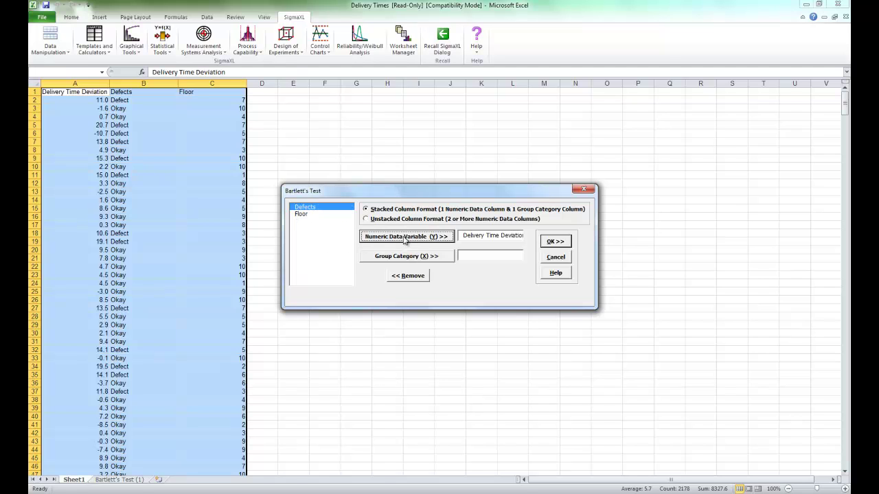
{"action": "left_click", "coordinate": [311, 222]}
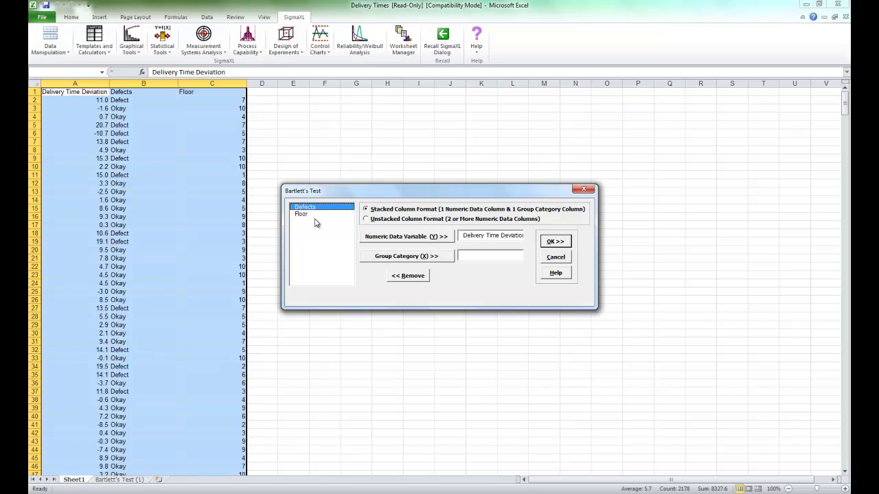
{"action": "left_click", "coordinate": [302, 214]}
{"action": "left_click", "coordinate": [403, 255]}
{"action": "left_click", "coordinate": [564, 245]}
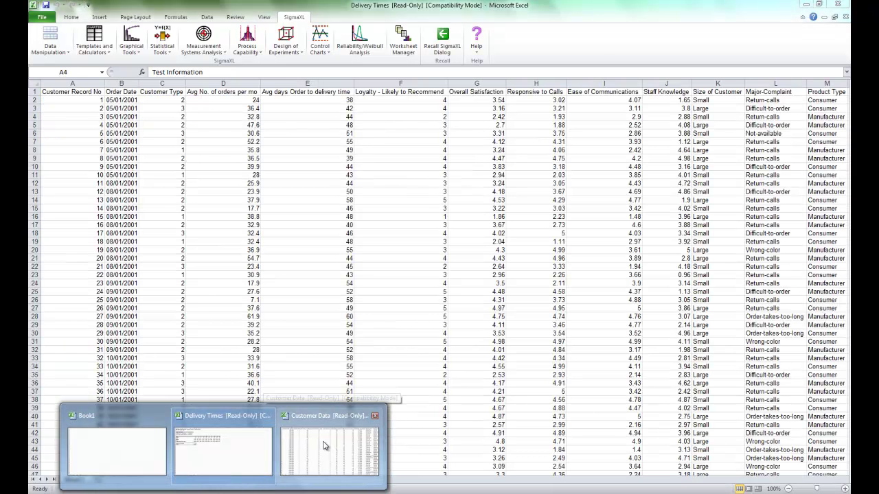
- Run Levene's test on the Customer Data workbook's full table, with Responsive to Calls as numeric variable and Customer Type as group category
{"action": "left_click", "coordinate": [325, 446]}
{"action": "key", "text": "ctrl+a"}
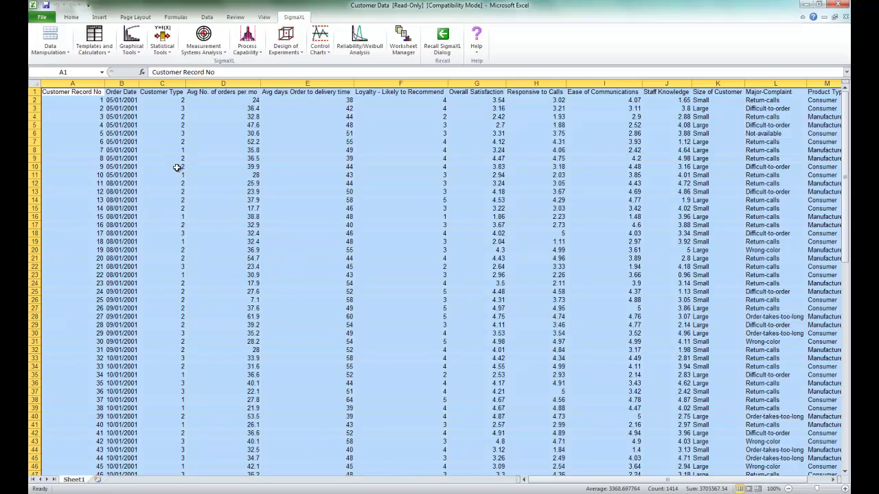
{"action": "left_click", "coordinate": [162, 43]}
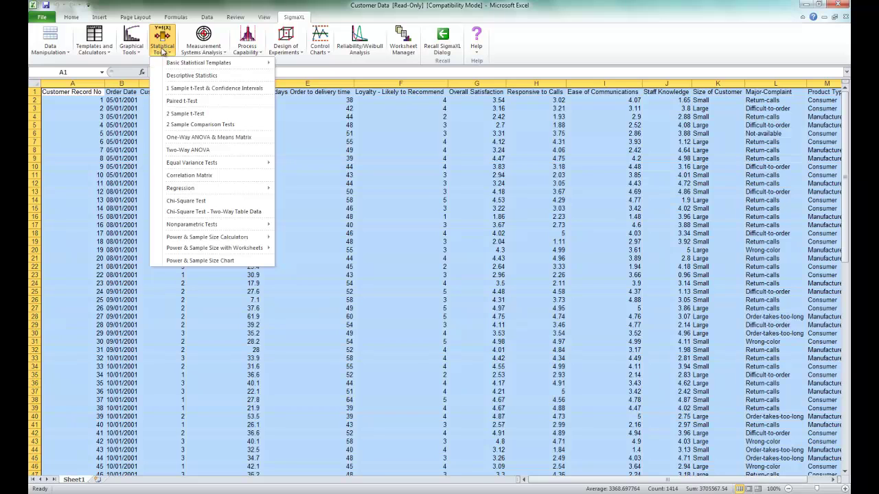
{"action": "mouse_move", "coordinate": [215, 163]}
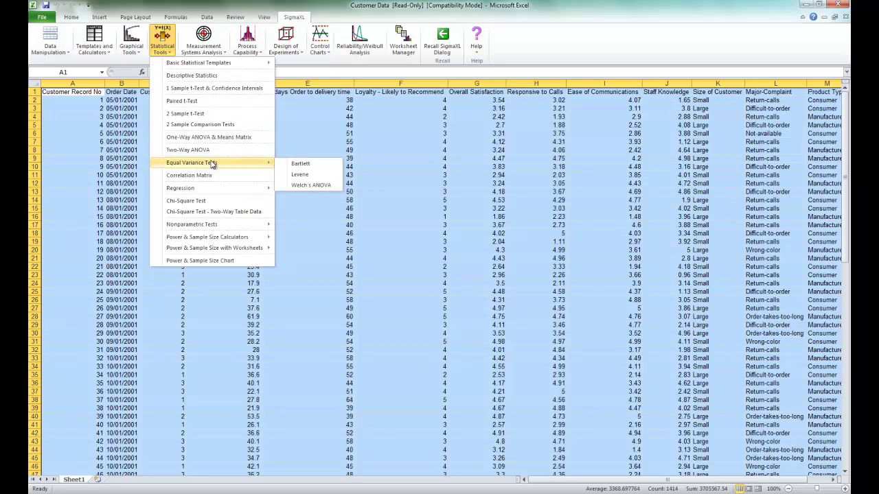
{"action": "left_click", "coordinate": [300, 174]}
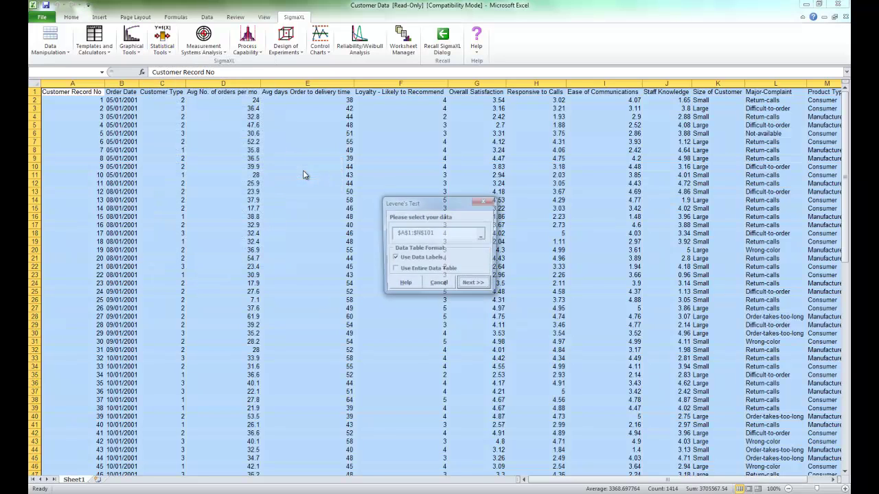
{"action": "left_click", "coordinate": [475, 286]}
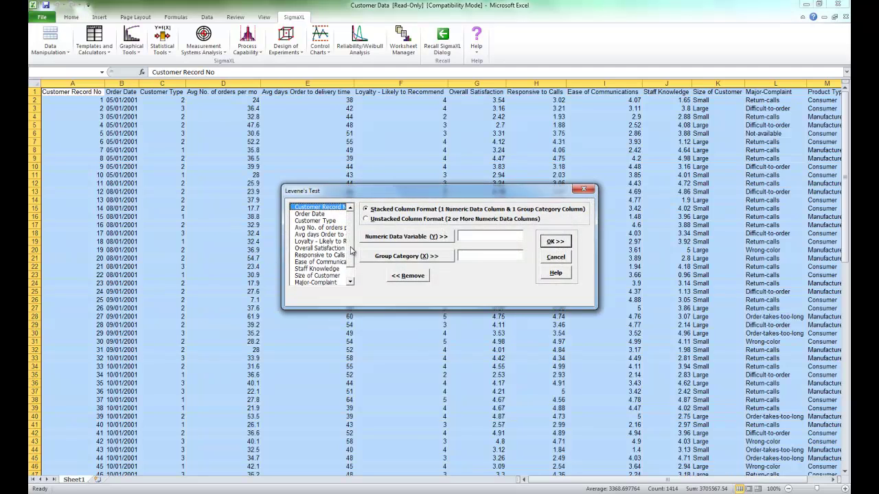
{"action": "left_click", "coordinate": [340, 261]}
{"action": "left_click", "coordinate": [340, 255]}
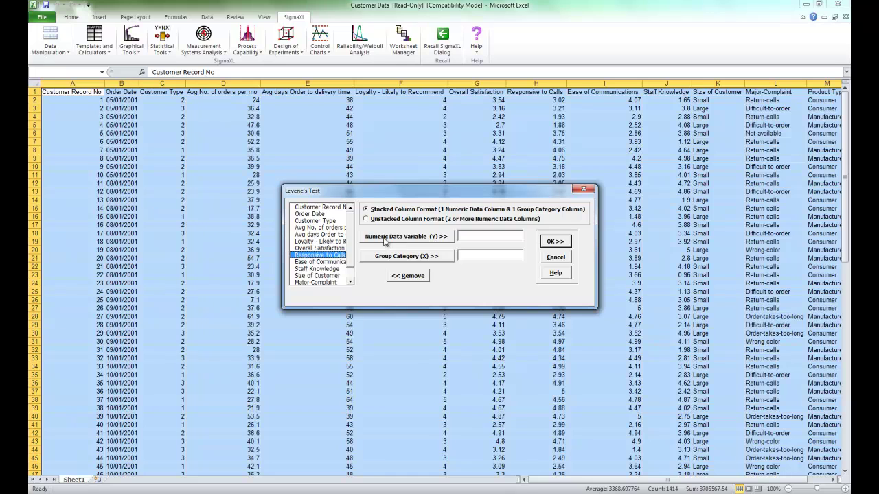
{"action": "left_click", "coordinate": [386, 239]}
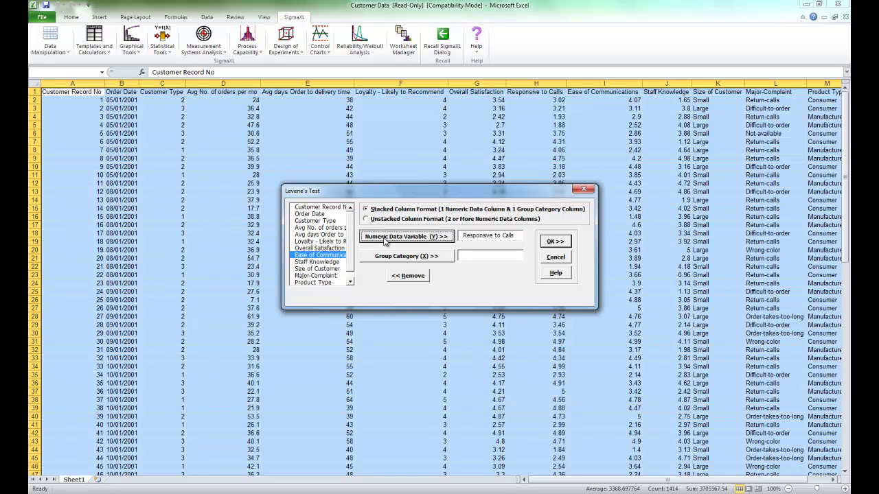
{"action": "left_click", "coordinate": [322, 221]}
{"action": "left_click", "coordinate": [436, 259]}
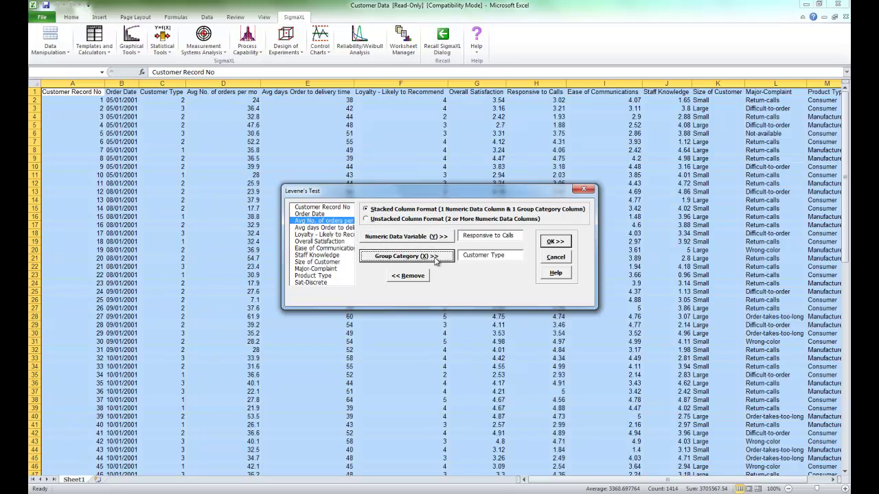
{"action": "left_click", "coordinate": [549, 241]}
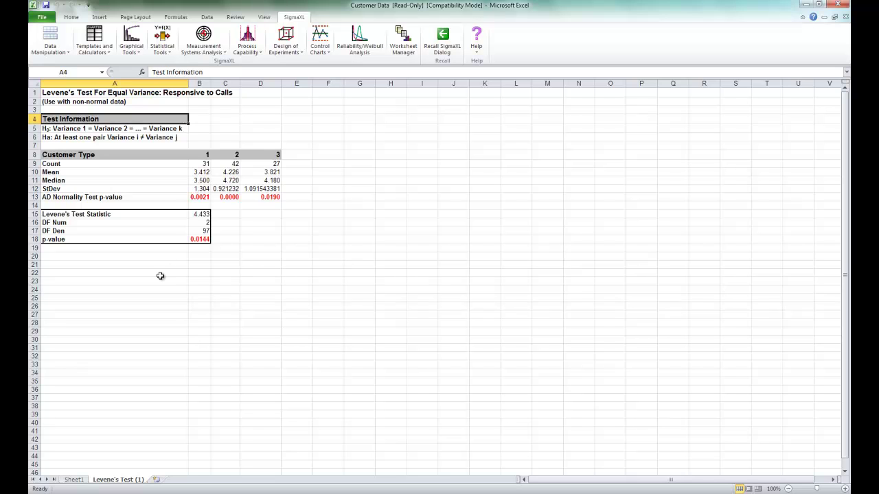
- Run Welch's ANOVA on the customer data in Sheet1, with Responsive to Calls as the numeric variable and Customer Type as the group category
{"action": "left_click", "coordinate": [77, 479]}
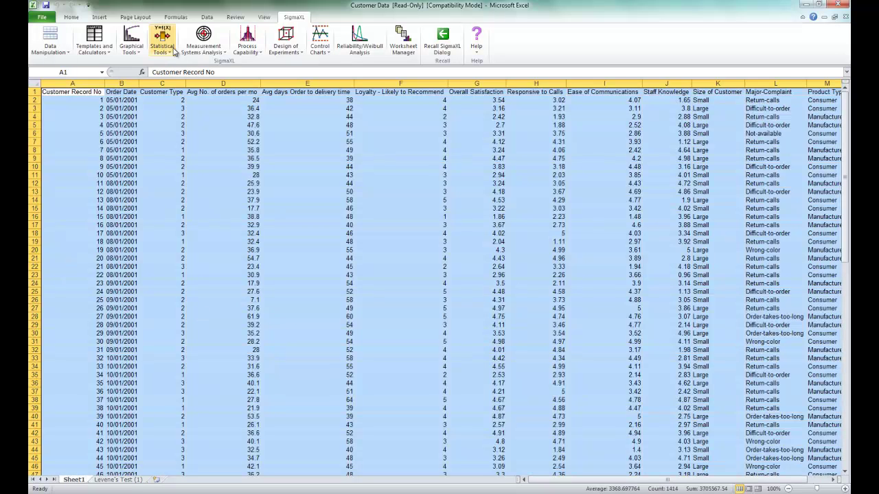
{"action": "left_click", "coordinate": [173, 50]}
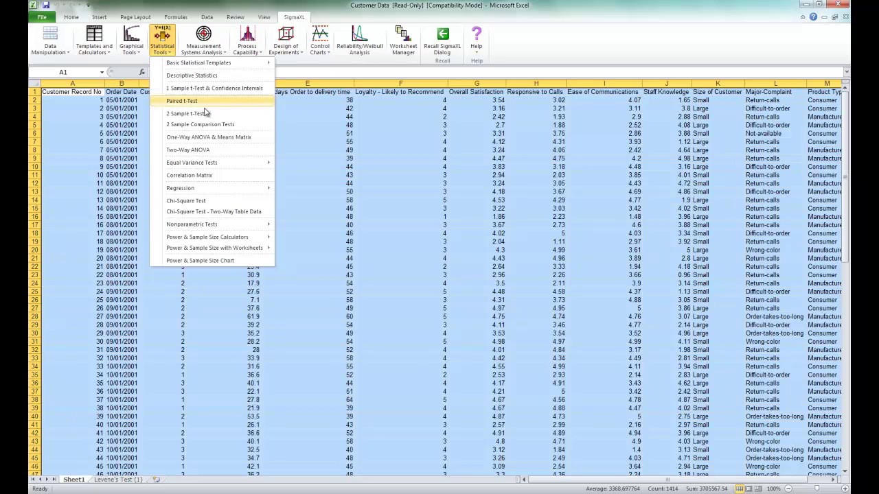
{"action": "mouse_move", "coordinate": [203, 168]}
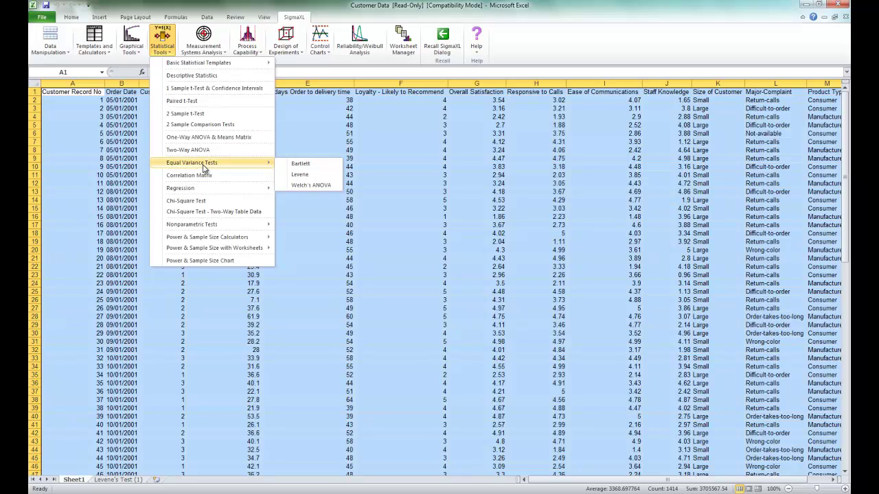
{"action": "left_click", "coordinate": [318, 185]}
{"action": "left_click", "coordinate": [476, 286]}
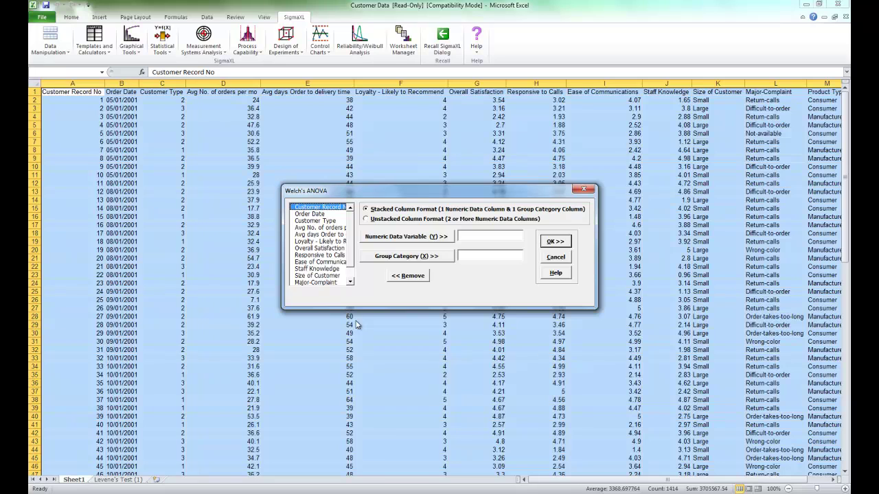
{"action": "left_click", "coordinate": [327, 256]}
{"action": "left_click", "coordinate": [391, 238]}
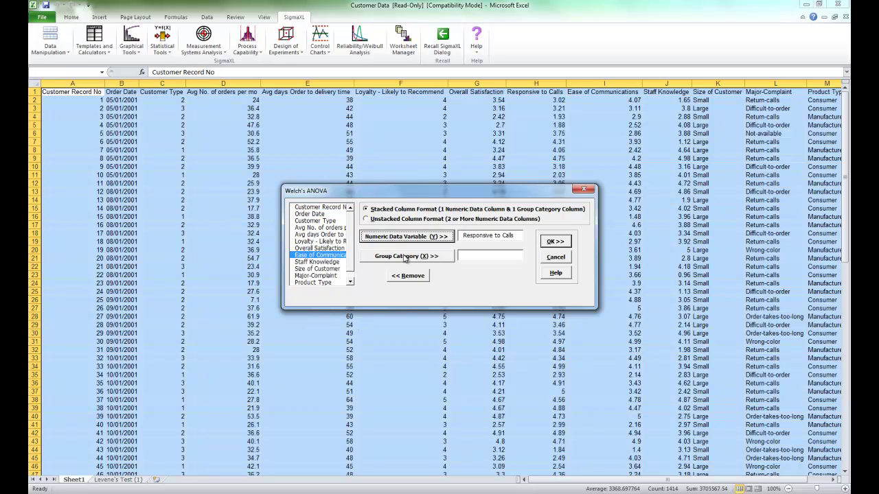
{"action": "left_click", "coordinate": [333, 221]}
{"action": "left_click", "coordinate": [401, 261]}
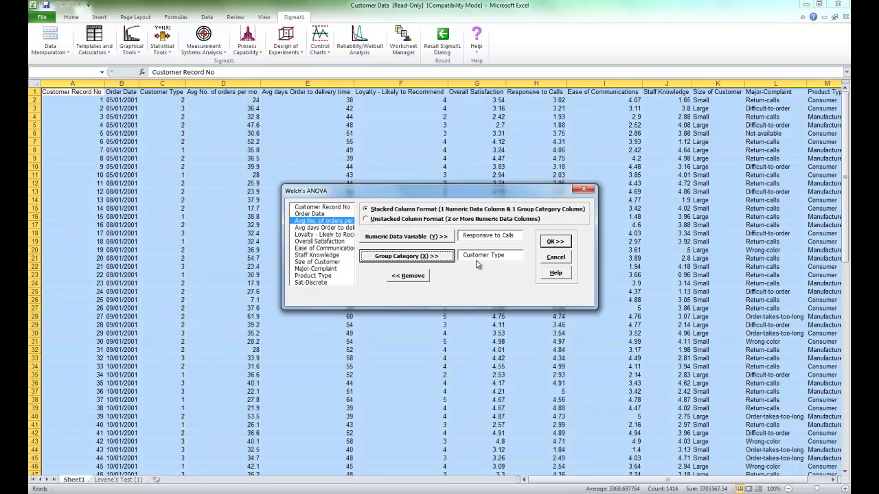
{"action": "left_click", "coordinate": [557, 241]}
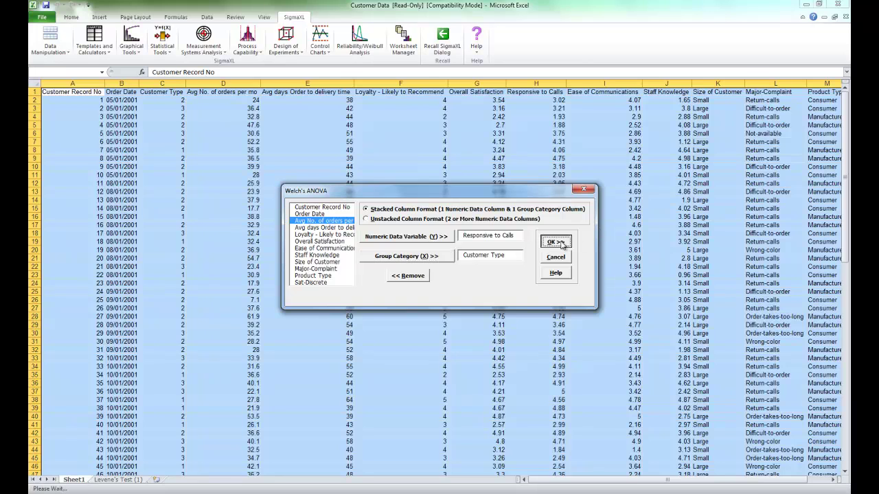